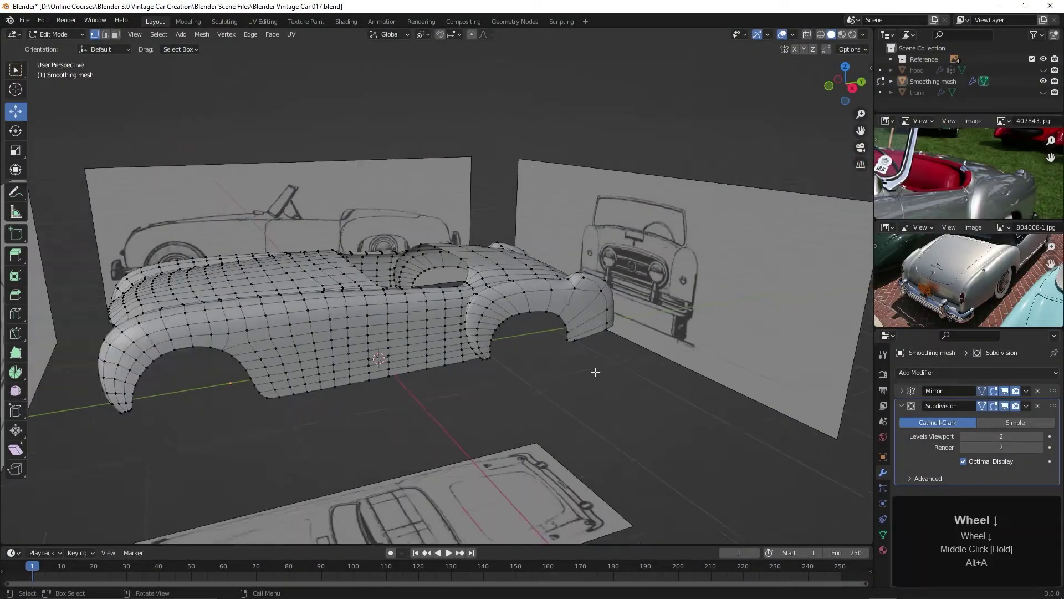
Step: Slide the rear fender's lower edge vertex along Y onto the body, then add subdivision smoothing
{"action": "mouse_move", "coordinate": [605, 373]}
{"action": "middle_mouse_down", "text": "shift"}
{"action": "mouse_move", "coordinate": [549, 367]}
{"action": "mouse_move", "coordinate": [579, 355]}
{"action": "mouse_move", "coordinate": [577, 364]}
{"action": "middle_mouse_up", "text": "shift"}
{"action": "key", "text": "Tab"}
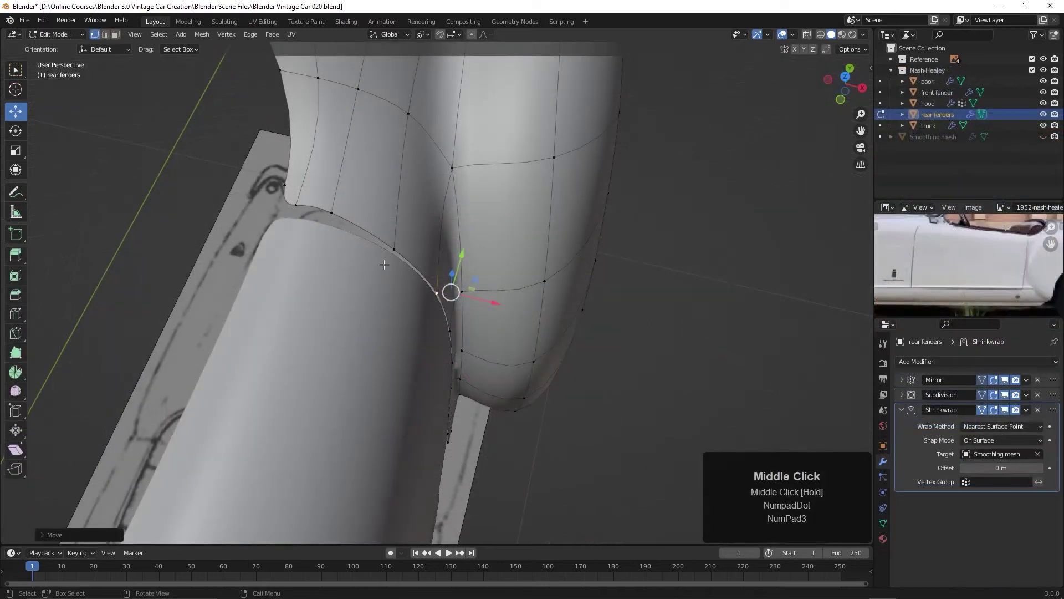
{"action": "mouse_move", "coordinate": [375, 341]}
{"action": "middle_mouse_down", "text": "shift"}
{"action": "mouse_move", "coordinate": [451, 299]}
{"action": "mouse_move", "coordinate": [469, 268]}
{"action": "middle_mouse_up", "text": "shift"}
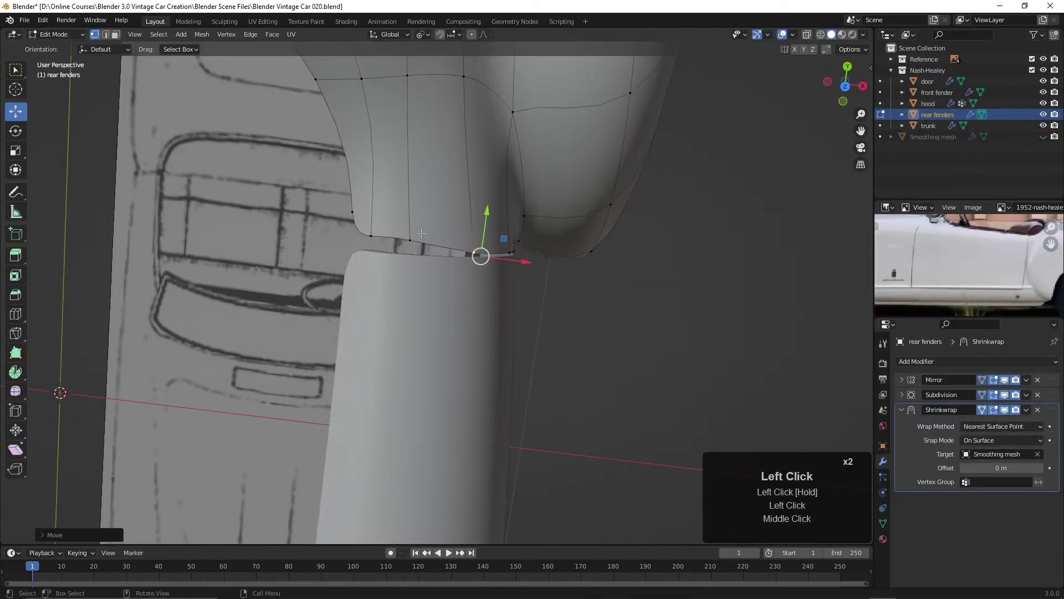
{"action": "left_click_drag", "start_coordinate": [402, 192], "coordinate": [402, 206]}
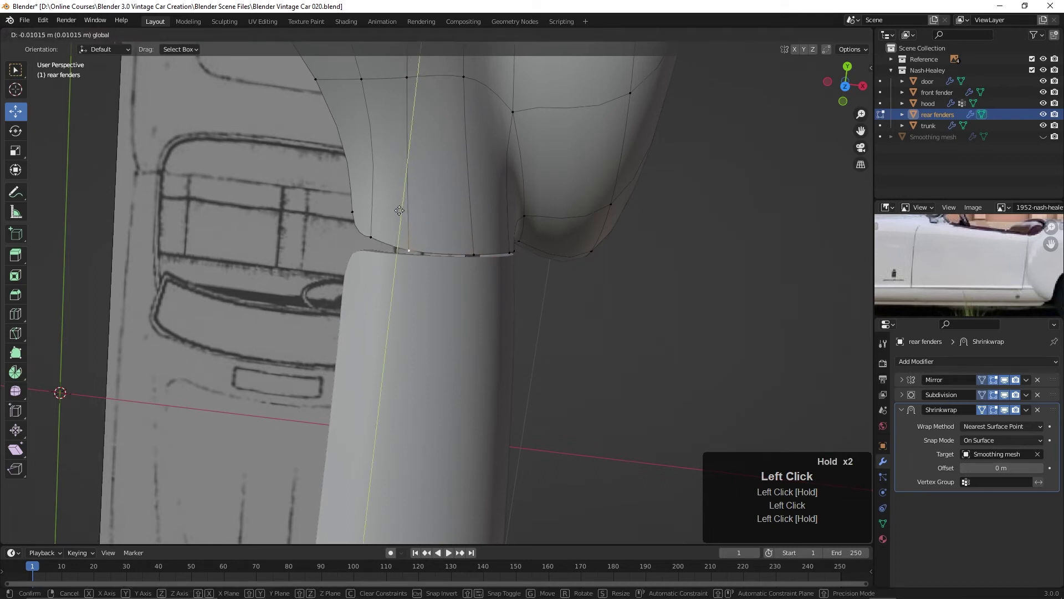
{"action": "mouse_move", "coordinate": [406, 227]}
{"action": "middle_mouse_down", "text": "shift"}
{"action": "mouse_move", "coordinate": [440, 249]}
{"action": "mouse_move", "coordinate": [479, 237]}
{"action": "middle_mouse_up", "text": "shift"}
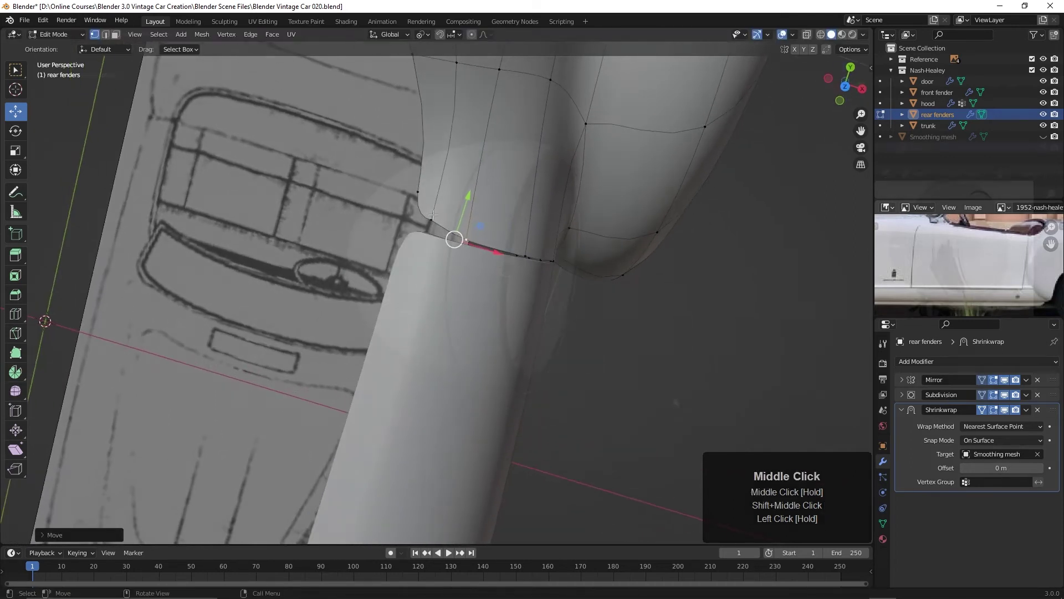
{"action": "left_click", "coordinate": [947, 365]}
Step: Add subdivision smoothing, a new edge loop on the bumper guard, and resize the dashboard button row
{"action": "left_click", "coordinate": [870, 309]}
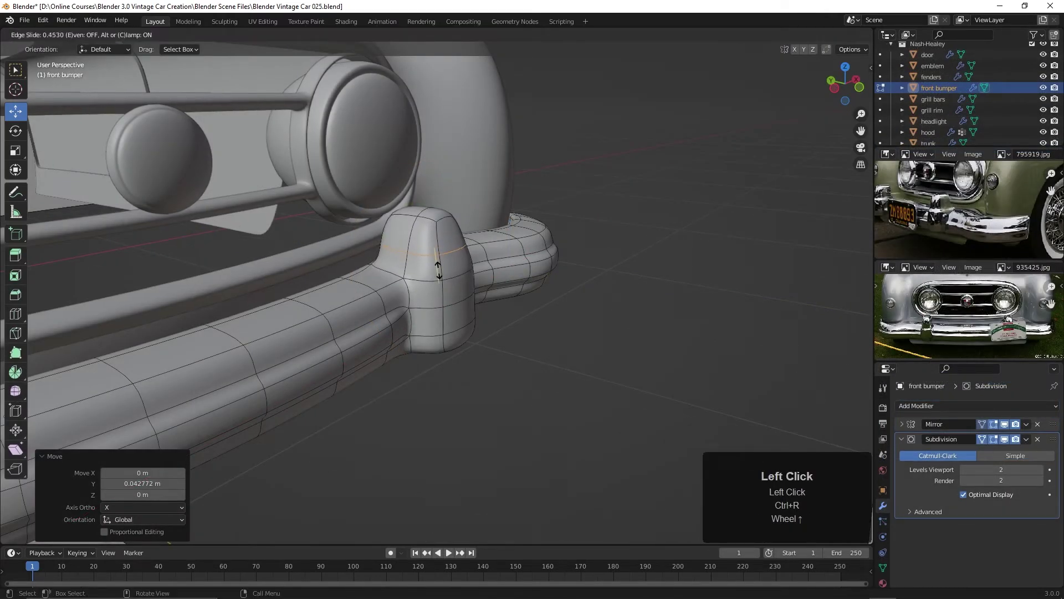
{"action": "left_click", "coordinate": [438, 266]}
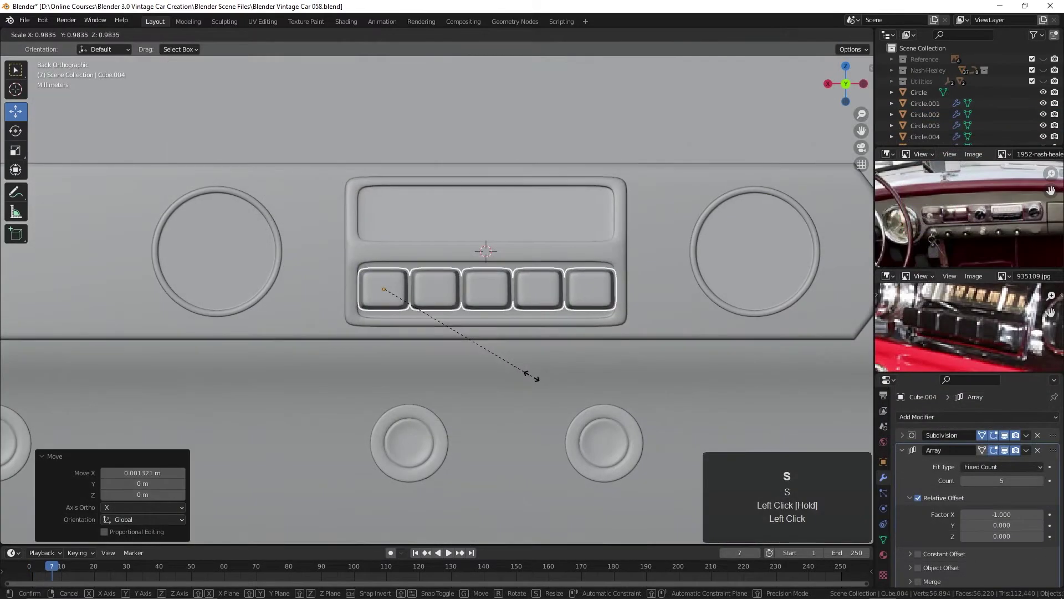
{"action": "left_click", "coordinate": [531, 376]}
{"action": "left_click", "coordinate": [333, 286]}
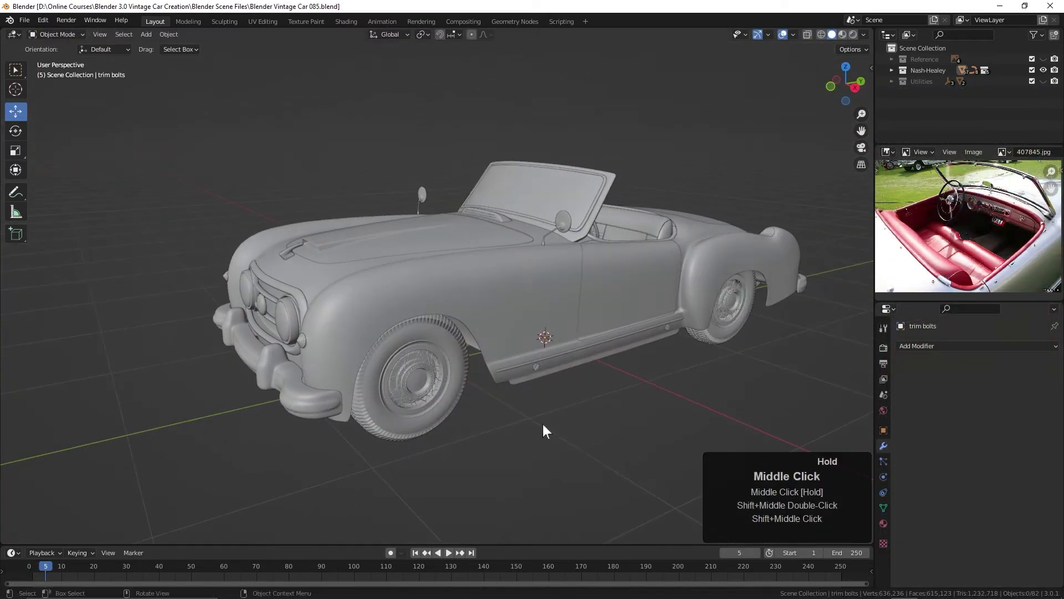
Step: Link the Bump node to the carpet's Normal, set Glare streaks to 5, and scrub the animation
{"action": "middle_click_drag", "start_coordinate": [543, 424], "coordinate": [587, 416]}
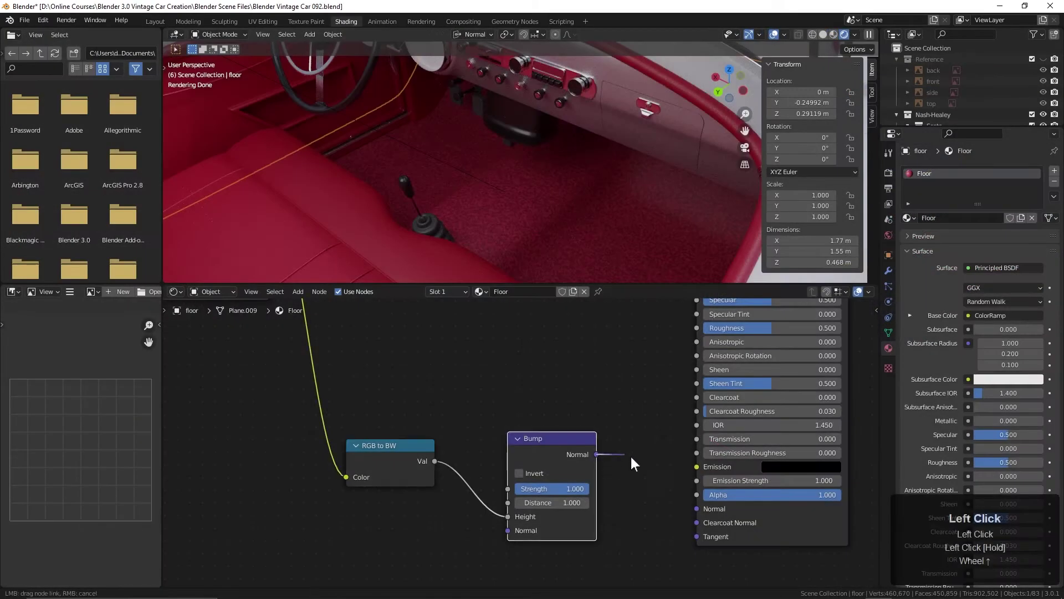
{"action": "left_click_drag", "start_coordinate": [702, 507], "coordinate": [699, 508]}
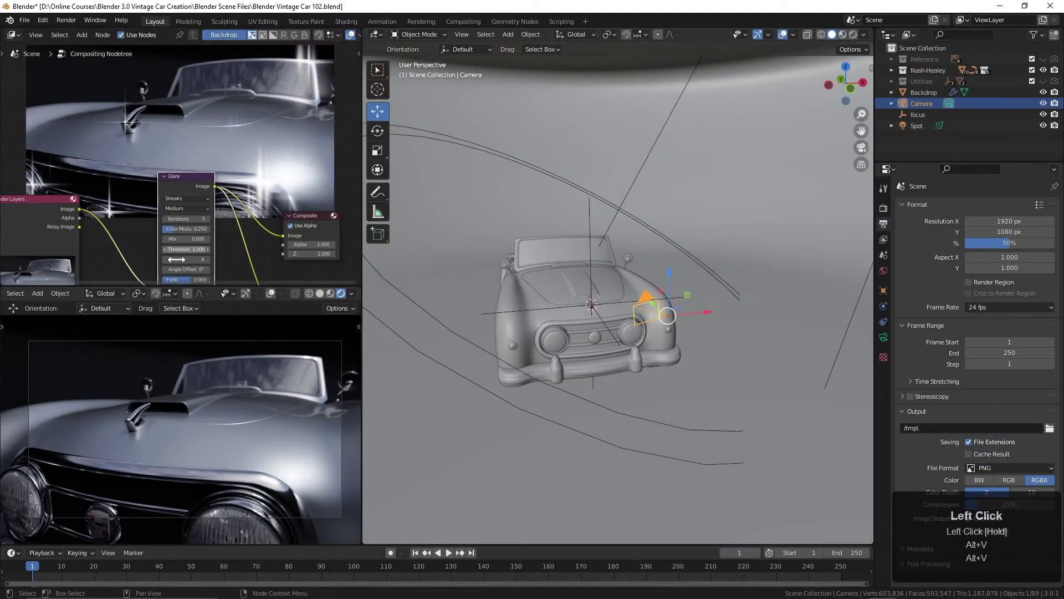
{"action": "left_click_drag", "start_coordinate": [177, 260], "coordinate": [208, 261]}
{"action": "left_click", "coordinate": [208, 261]}
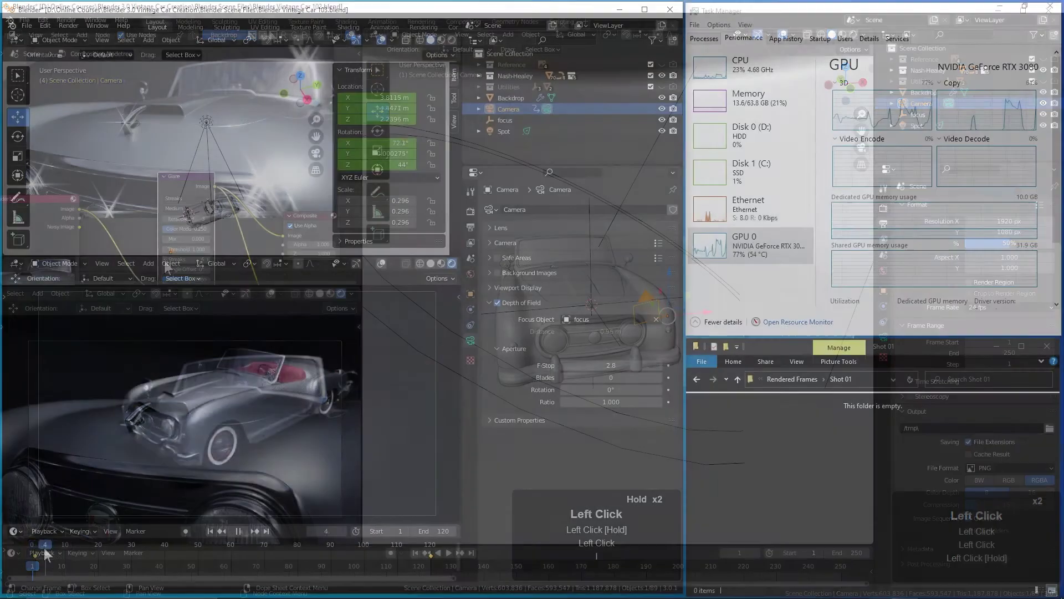
{"action": "mouse_move", "coordinate": [44, 548]}
{"action": "left_mouse_down"}
{"action": "mouse_move", "coordinate": [426, 562]}
{"action": "mouse_move", "coordinate": [122, 566]}
{"action": "left_mouse_up"}
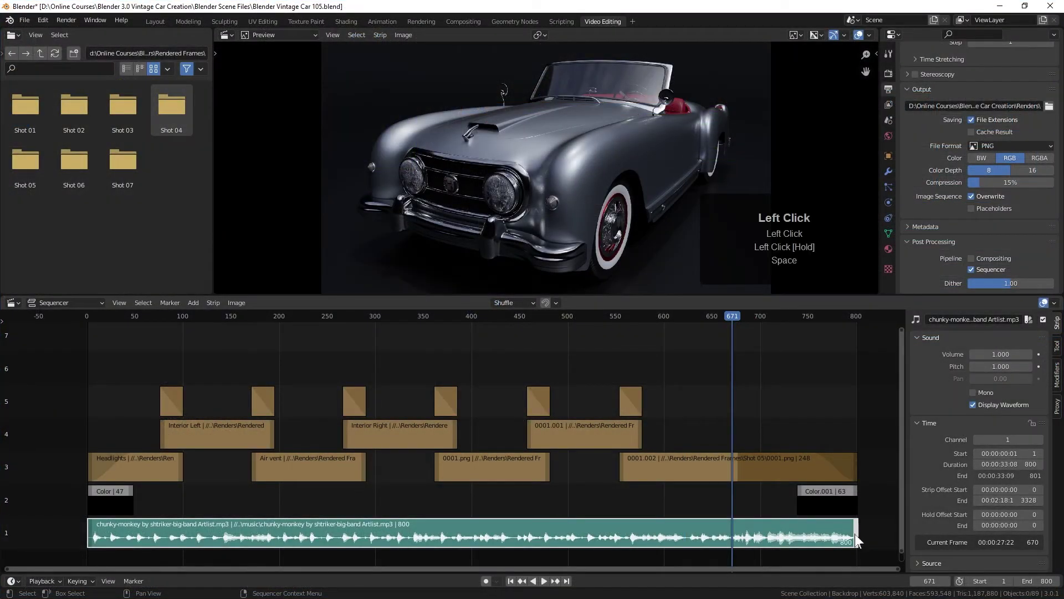
Step: Bring up the fade options for the music strip in the sequencer
{"action": "right_click", "coordinate": [855, 534]}
{"action": "mouse_move", "coordinate": [815, 514]}
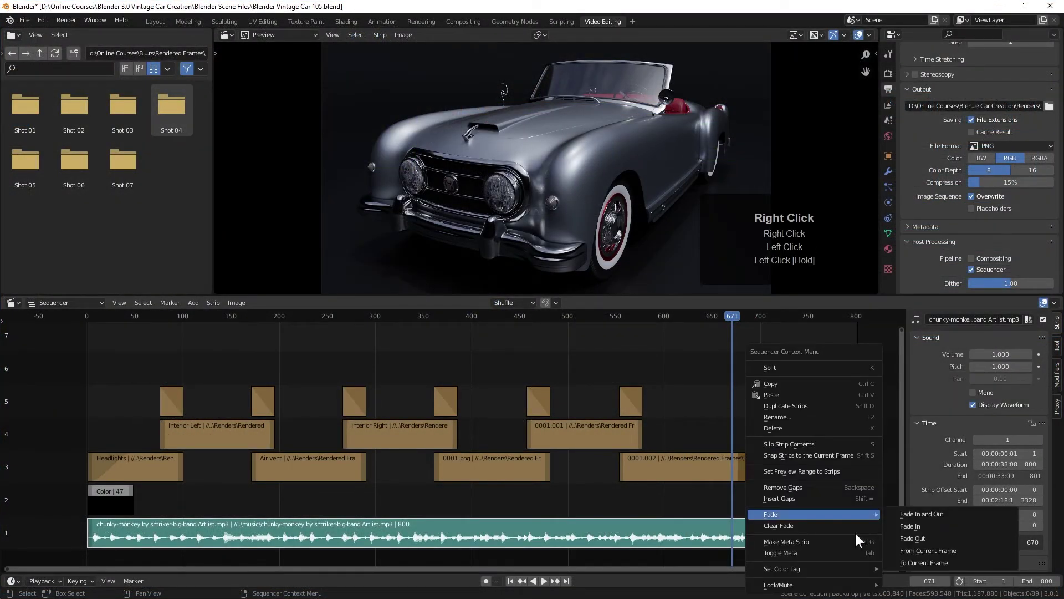